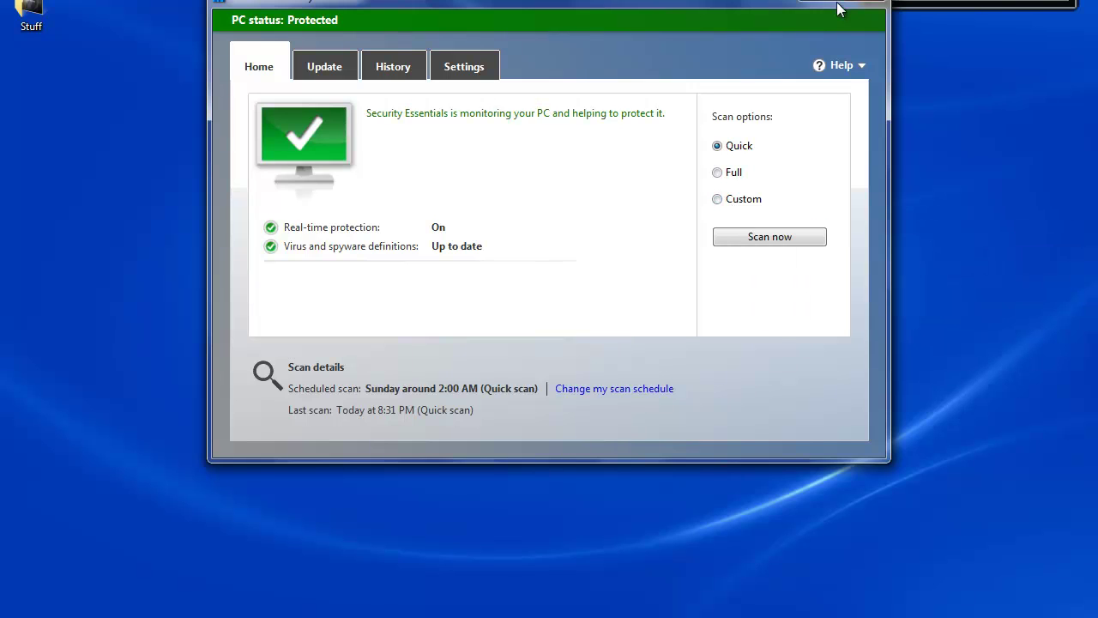
Close the Security Essentials window and dismiss the Dell licence agreement dialog.
left_click(863, 4)
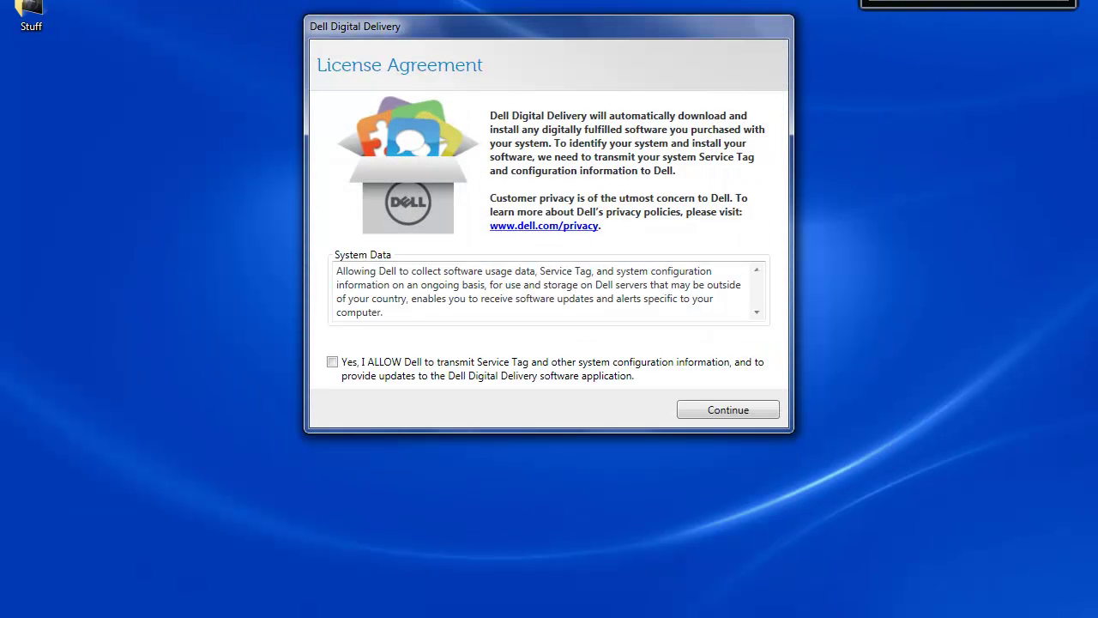
right_click(291, 617)
left_click(274, 615)
Search the Start menu for 'di' so Disk Cleanup appears among the programs.
key("super")
type("disc")
key("BackSpace")
key("BackSpace")
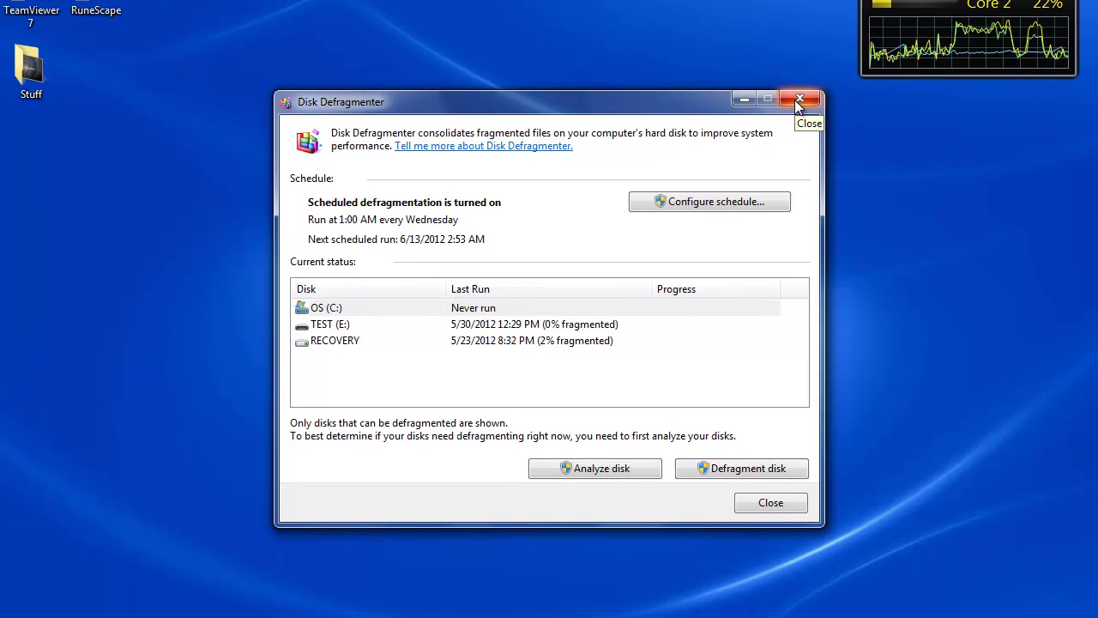
Close Disk Defragmenter after confirming scheduling is on and the disks are barely fragmented.
left_click(798, 101)
Bring up Computer's context menu in the Start menu, after discarding Control Panel's menu.
key("super")
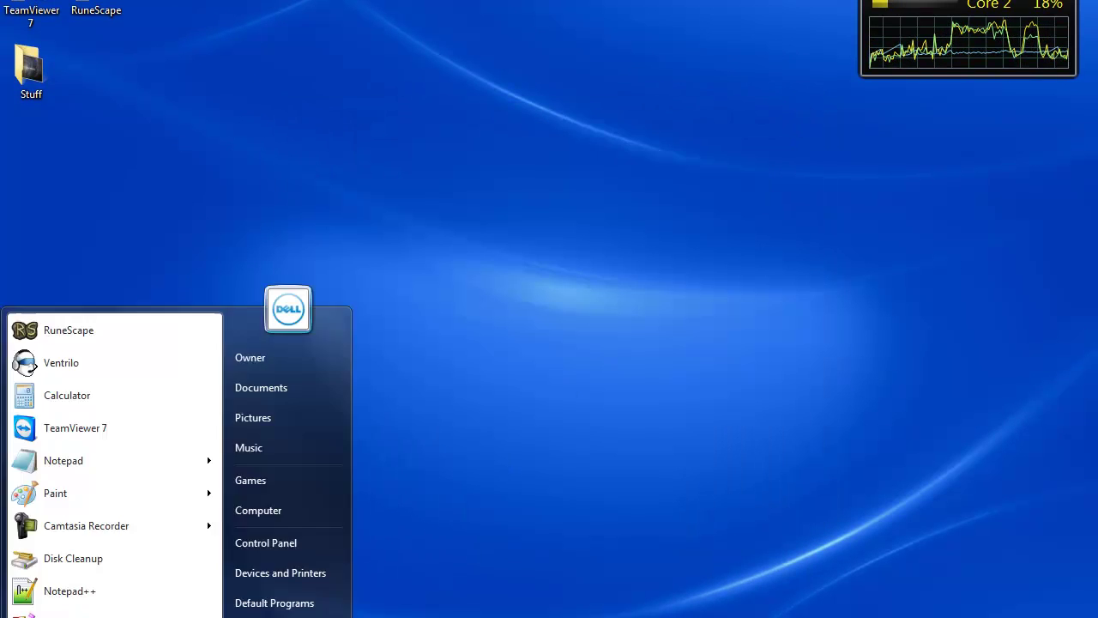
right_click(309, 543)
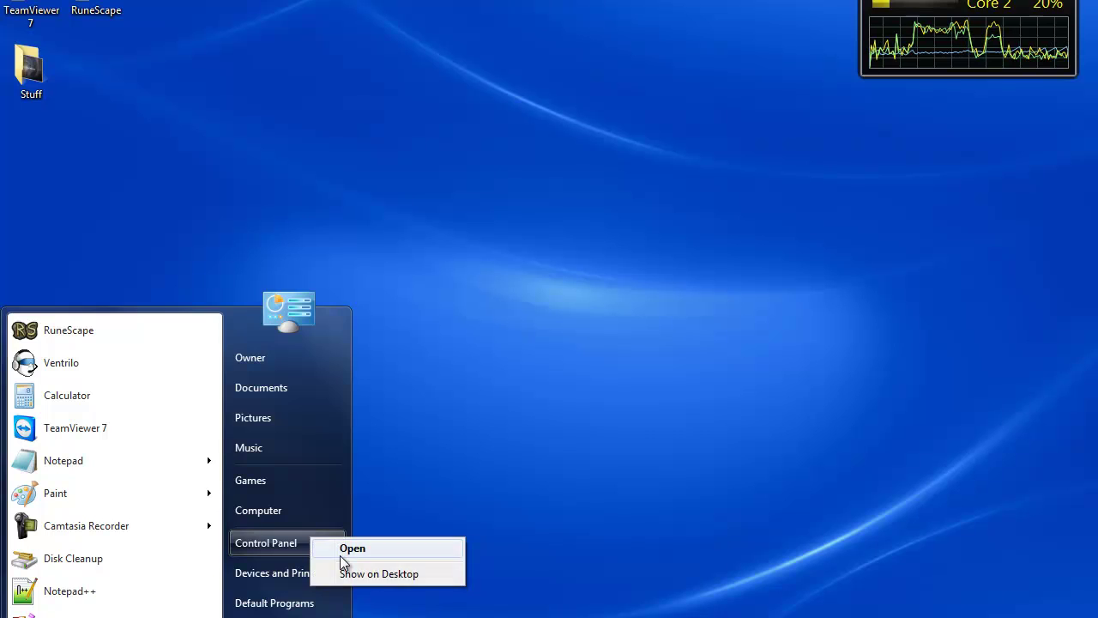
left_click(438, 410)
key("super")
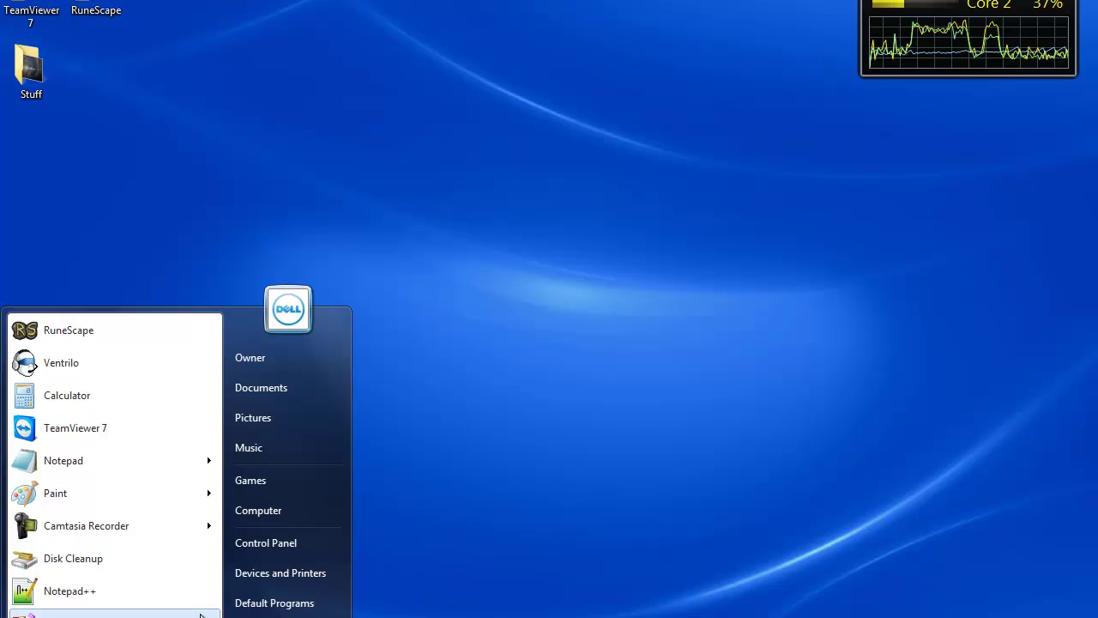
right_click(309, 517)
Reach the Advanced tab of Performance Options via System properties and Advanced system settings.
key("r")
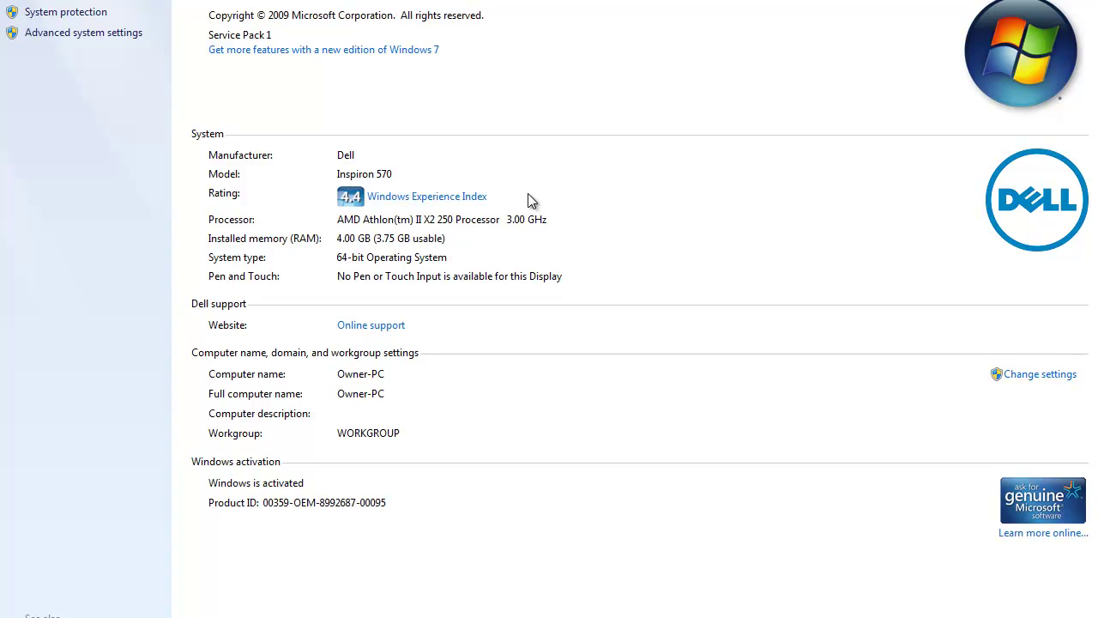
left_click(80, 35)
left_click(382, 73)
left_click(200, 44)
left_click(357, 235)
left_click_drag(275, 244, 214, 254)
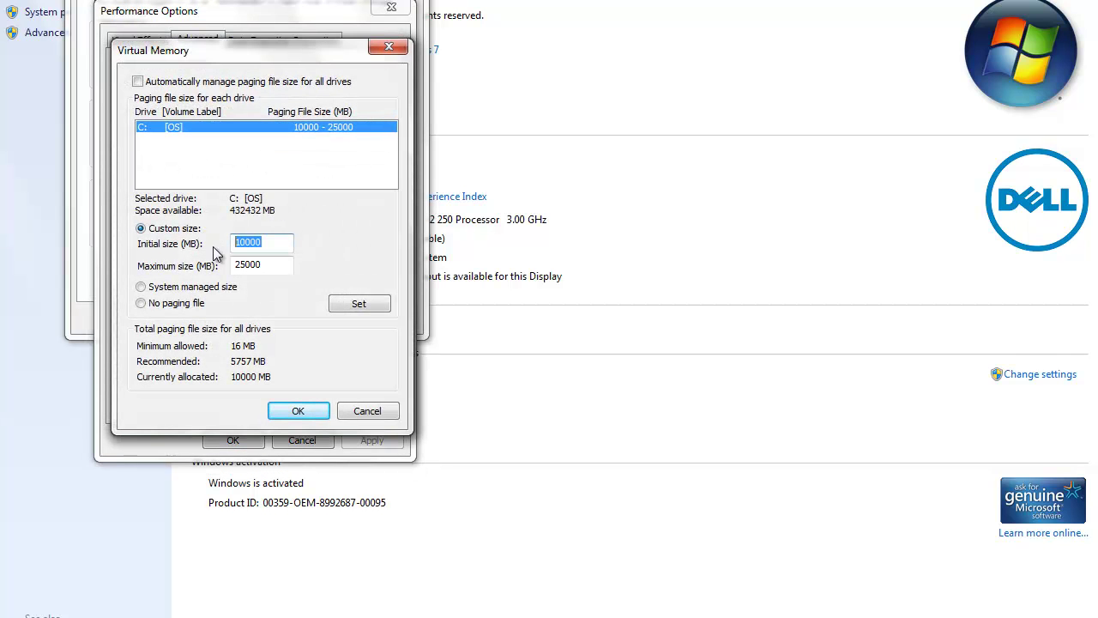
left_click_drag(283, 266, 214, 262)
left_click_drag(281, 242, 214, 246)
left_click_drag(272, 265, 170, 259)
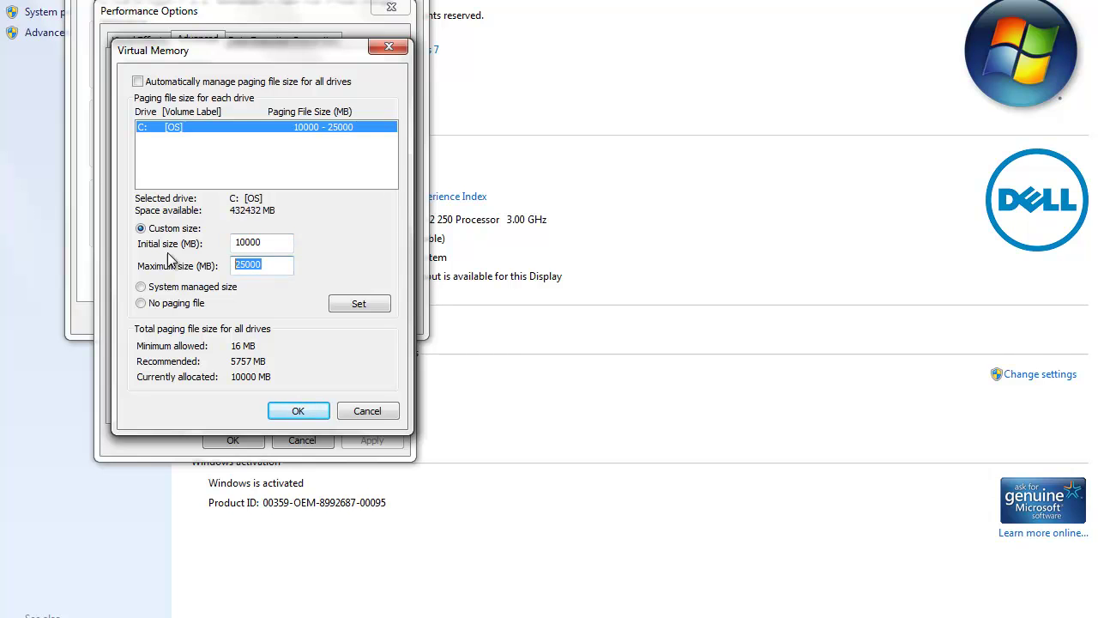
left_click(378, 412)
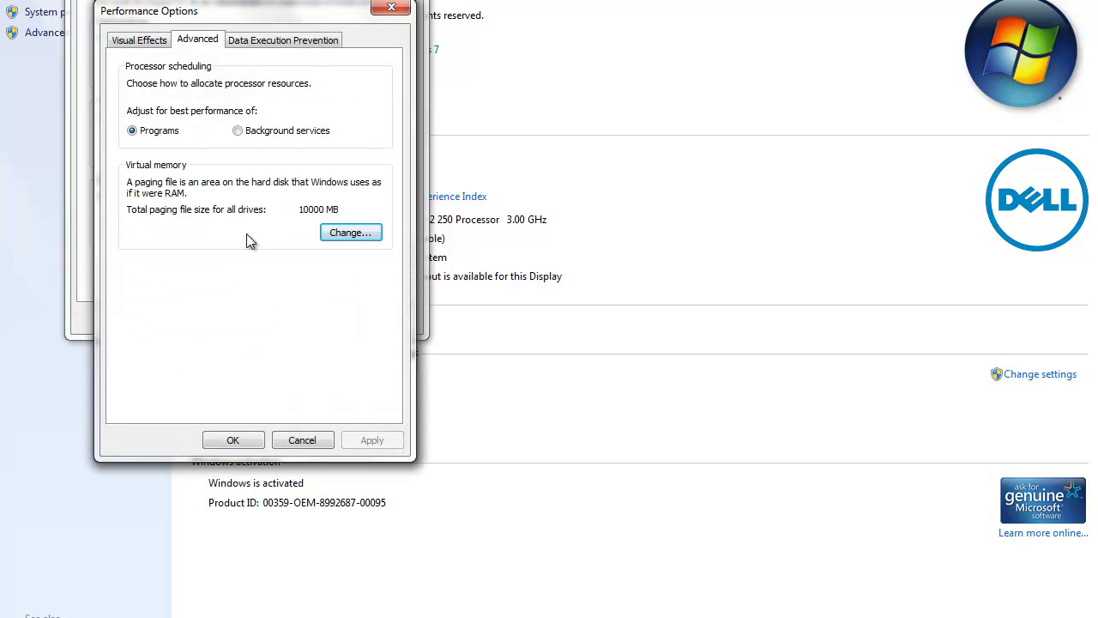
Apply 'Adjust for best performance' on the Visual Effects tab, turning all effects off.
left_click(144, 48)
left_click(176, 140)
mouse_move(386, 204)
left_mouse_down()
mouse_move(378, 271)
mouse_move(382, 198)
left_mouse_up()
mouse_move(388, 211)
left_mouse_down()
mouse_move(387, 242)
mouse_move(384, 205)
left_mouse_up()
left_click(209, 135)
left_click(246, 442)
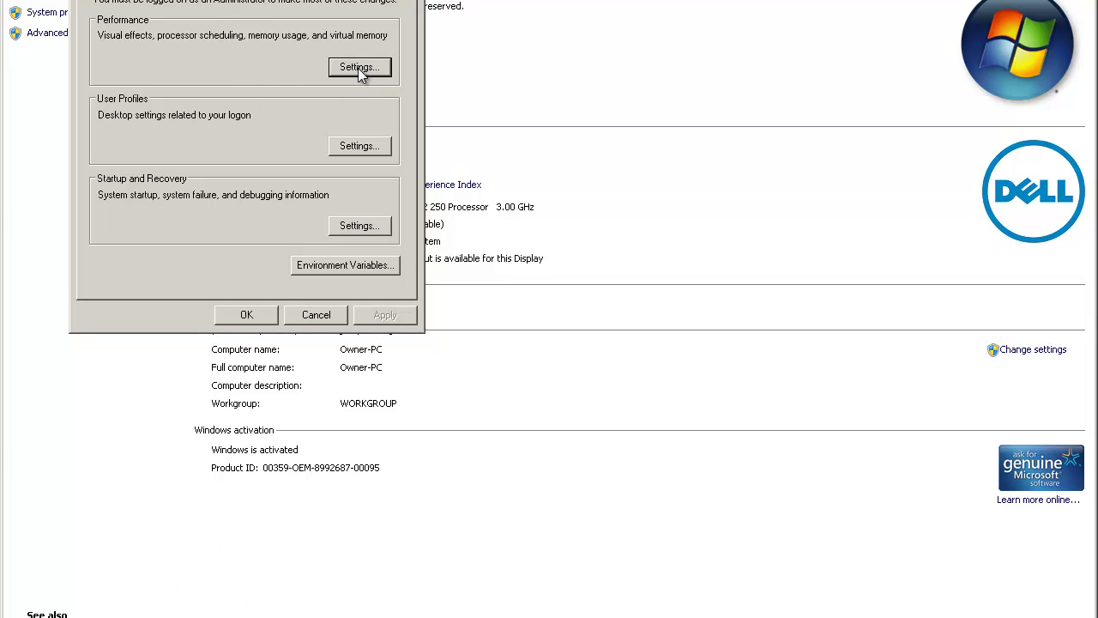
Switch visual effects to 'Let Windows choose what's best for my computer' and apply.
left_click(360, 68)
left_click(175, 91)
left_click(248, 429)
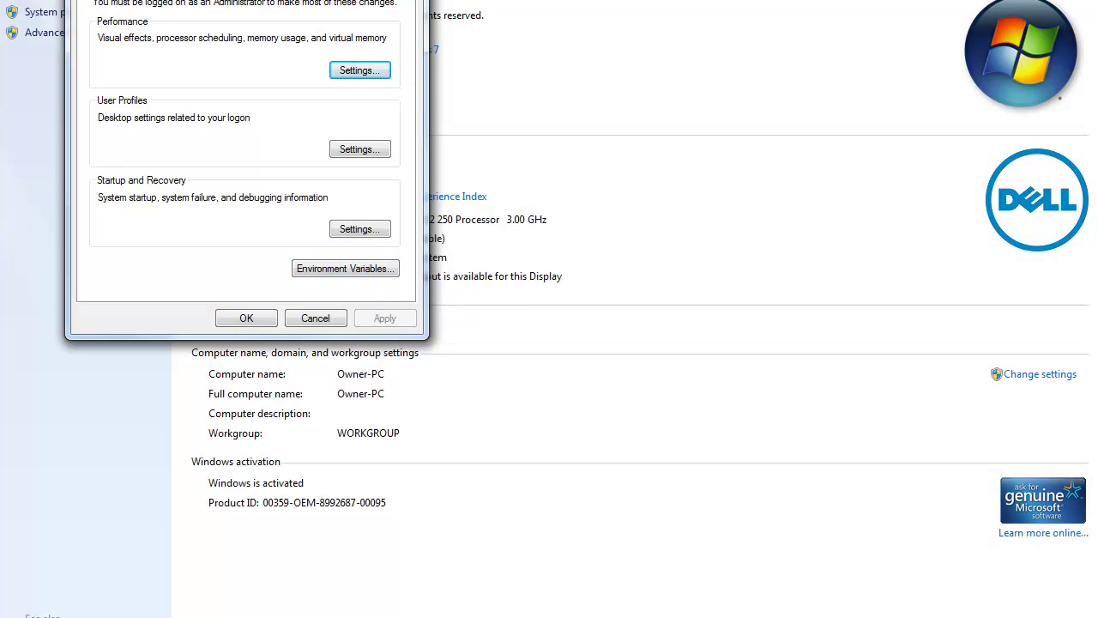
Check the ACPI x64-based PC driver, starting then cancelling a driver update.
key("Escape")
double_click(161, 5)
right_click(176, 17)
left_click(225, 80)
left_click(305, 5)
left_click(294, 188)
left_click(649, 333)
left_click(562, 1)
Expand Display adapters and Processors to show the ATI Radeon HD 4200 and AMD CPUs.
double_click(180, 48)
left_click(182, 66)
double_click(147, 202)
left_click(209, 217)
left_click(147, 204)
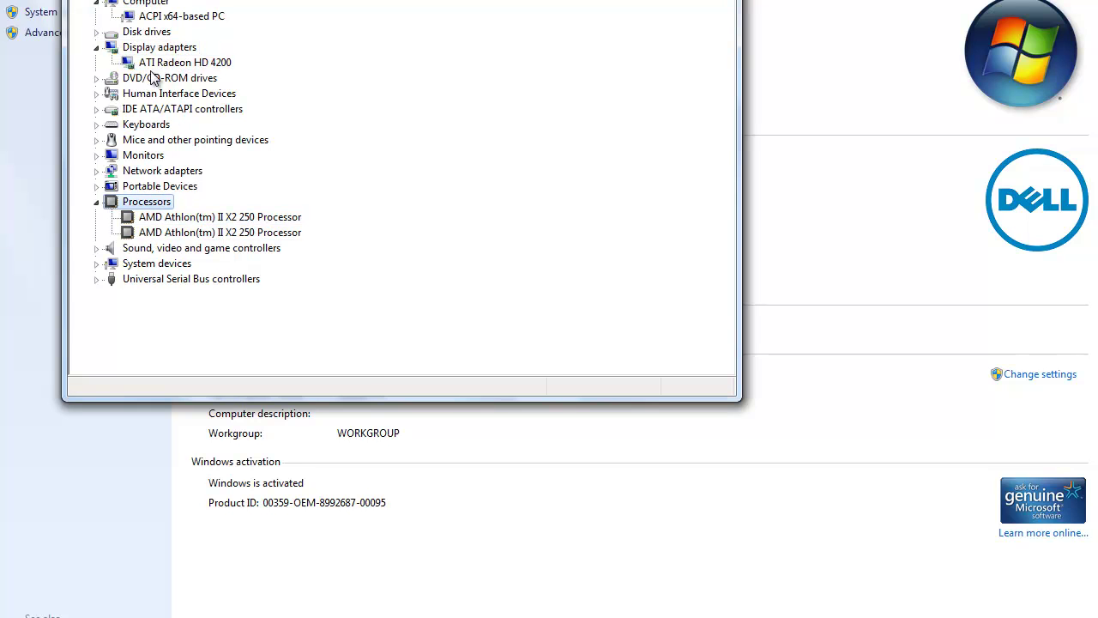